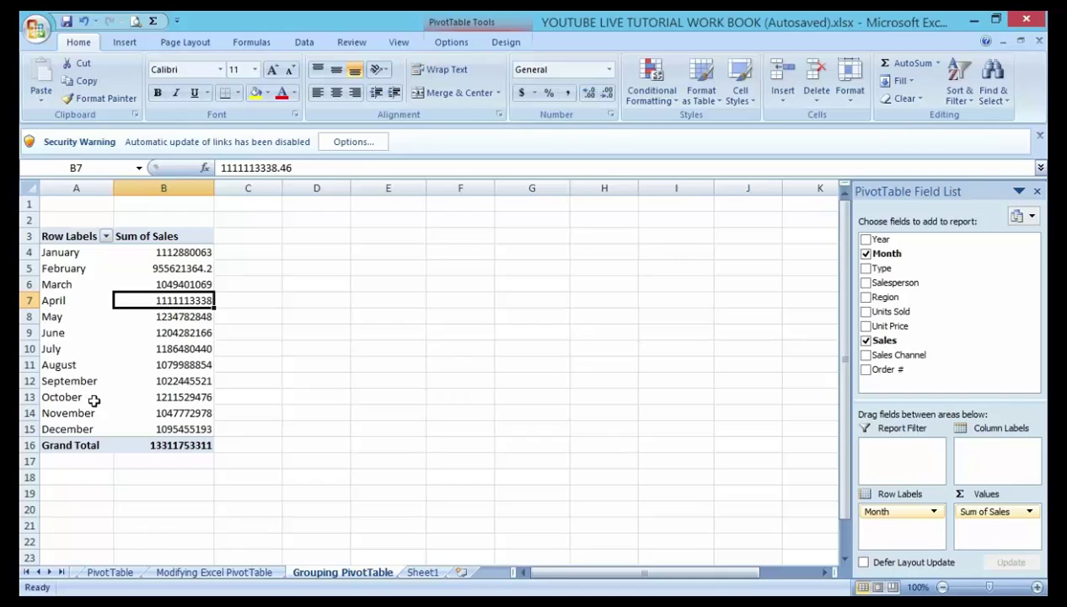
Select the January, February and March rows of the pivot table for grouping
mouse_move(136, 419)
left_click(47, 244)
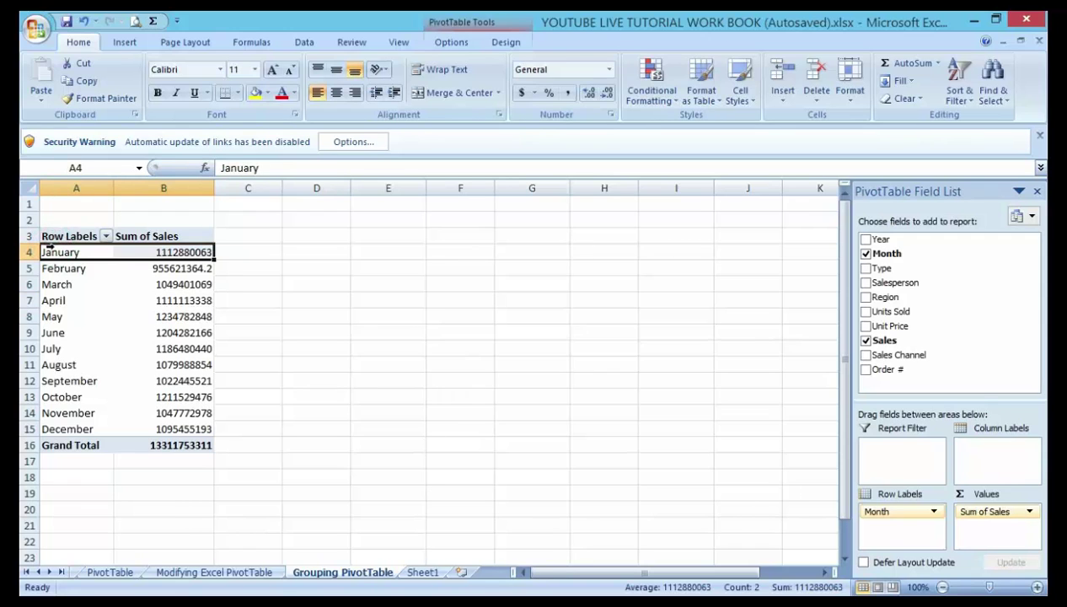
key("shift+Down")
key("shift+Down")
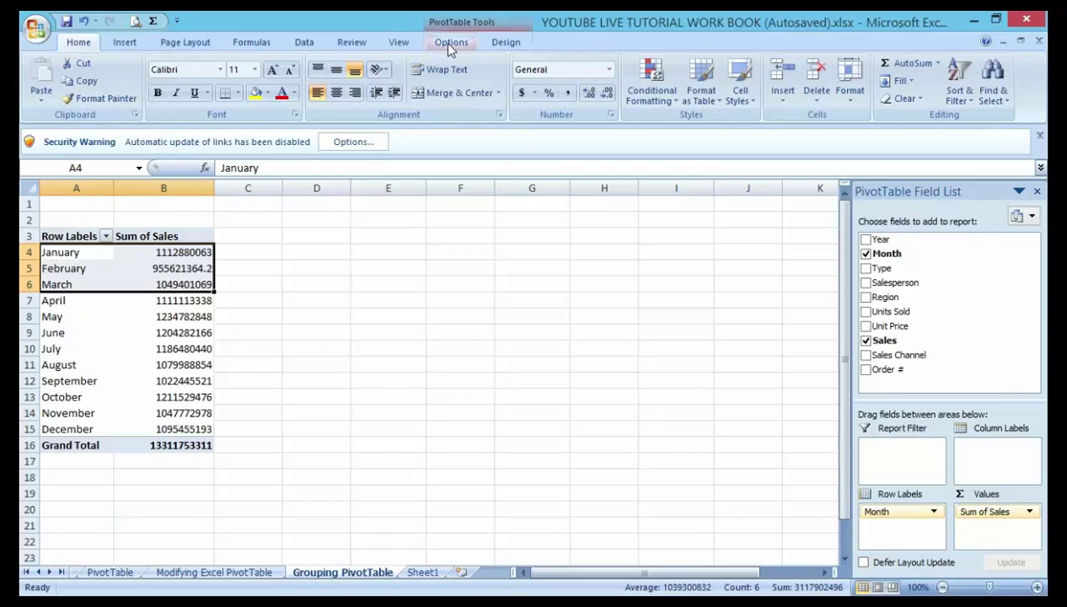
left_click(451, 44)
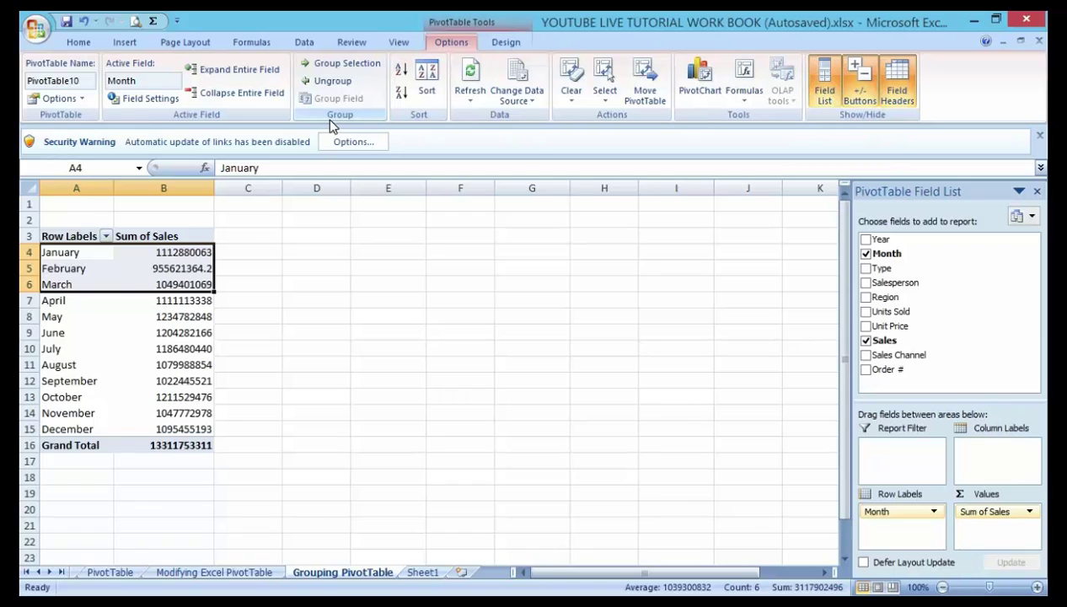
Group January to March and rename the new Group1 heading to Qtr1
left_click(336, 64)
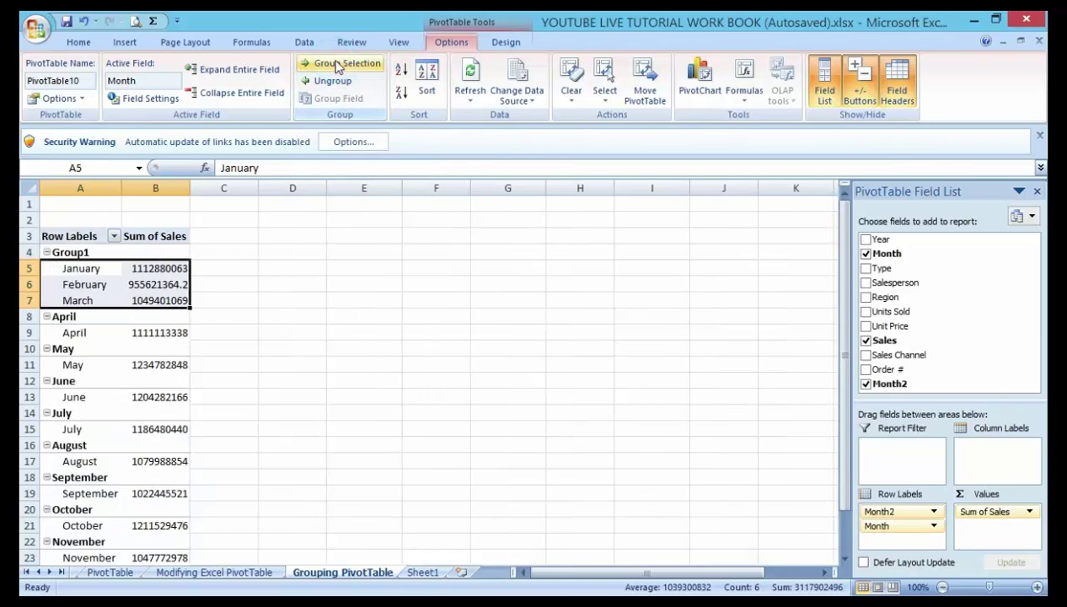
left_click(76, 253)
type("Qt")
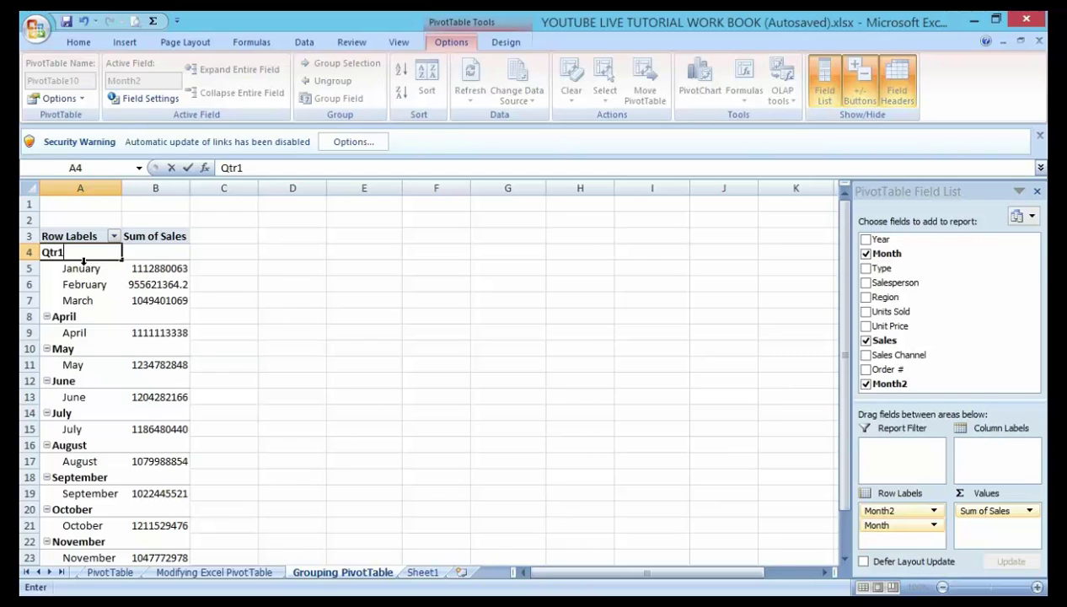
type("r1")
left_click(272, 285)
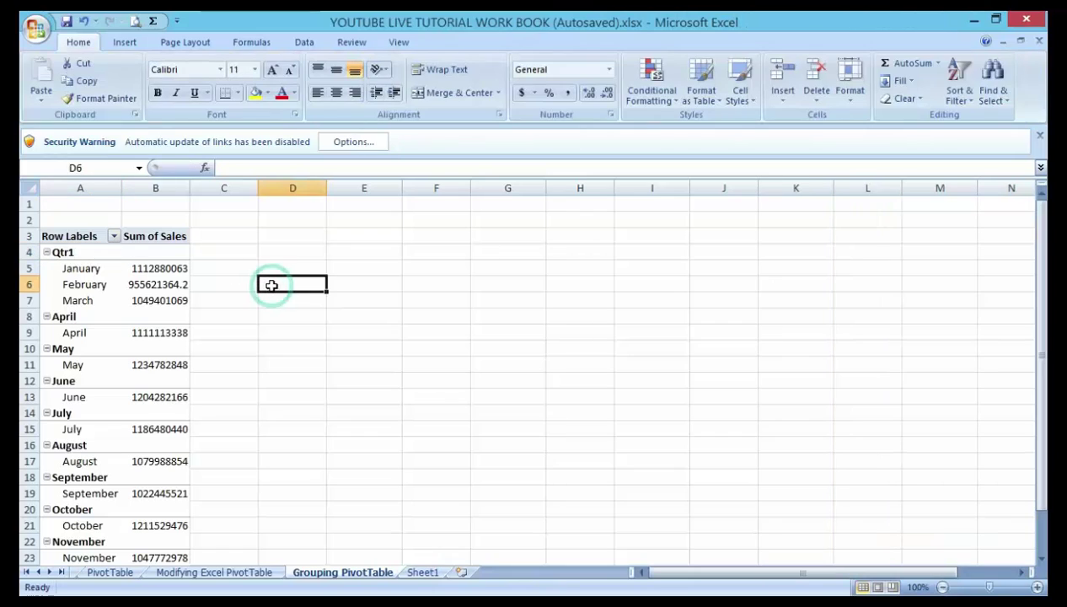
Group the April, May and June rows and rename Group2 to Qtr2
left_click(74, 319)
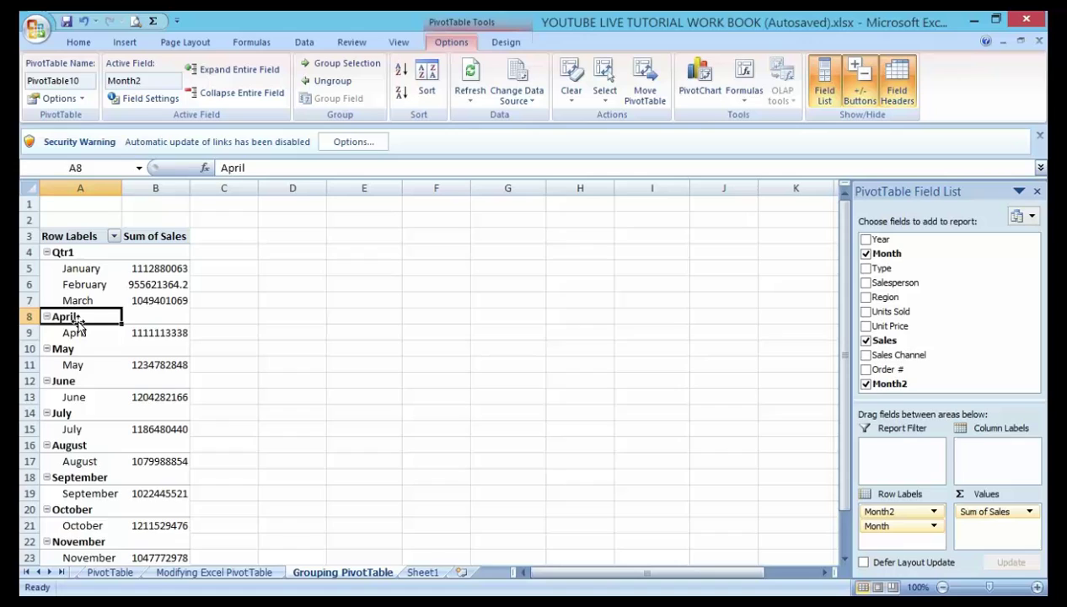
key("shift+Down")
key("shift+Down")
key("shift+Down")
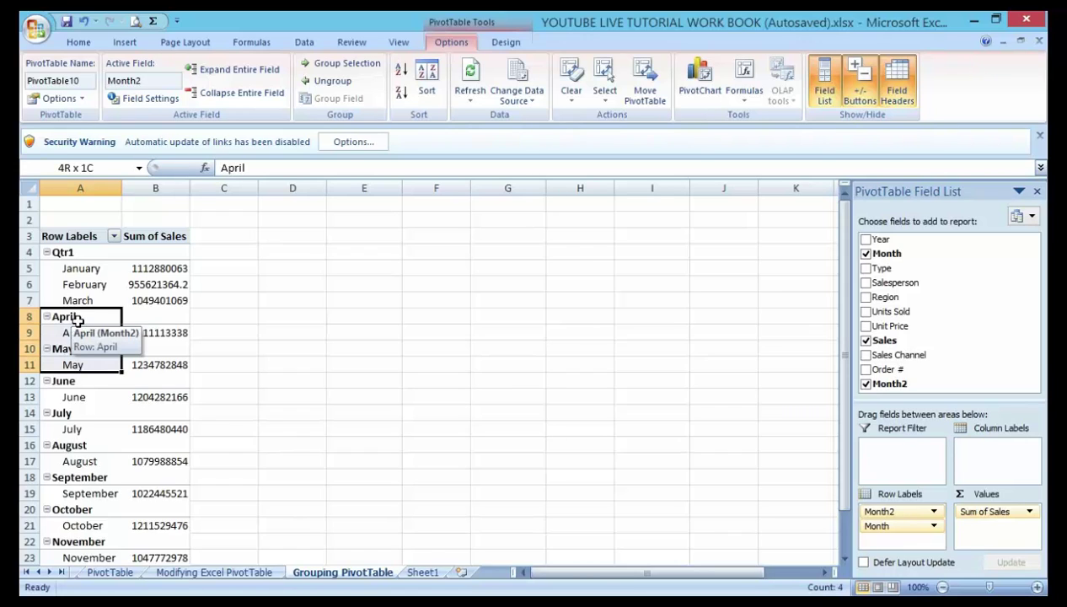
key("shift+Down")
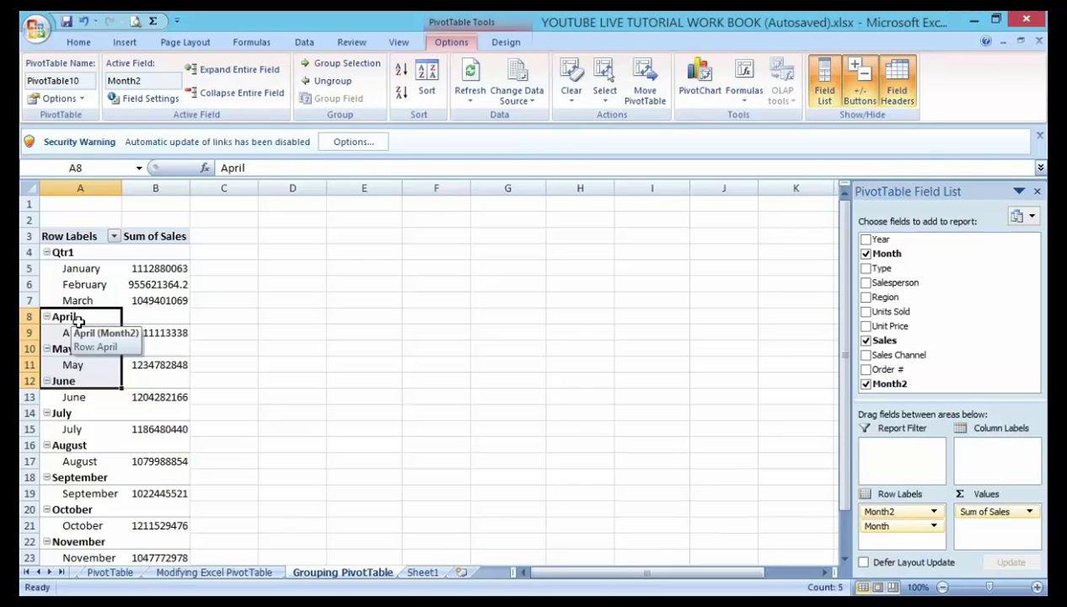
left_click(353, 68)
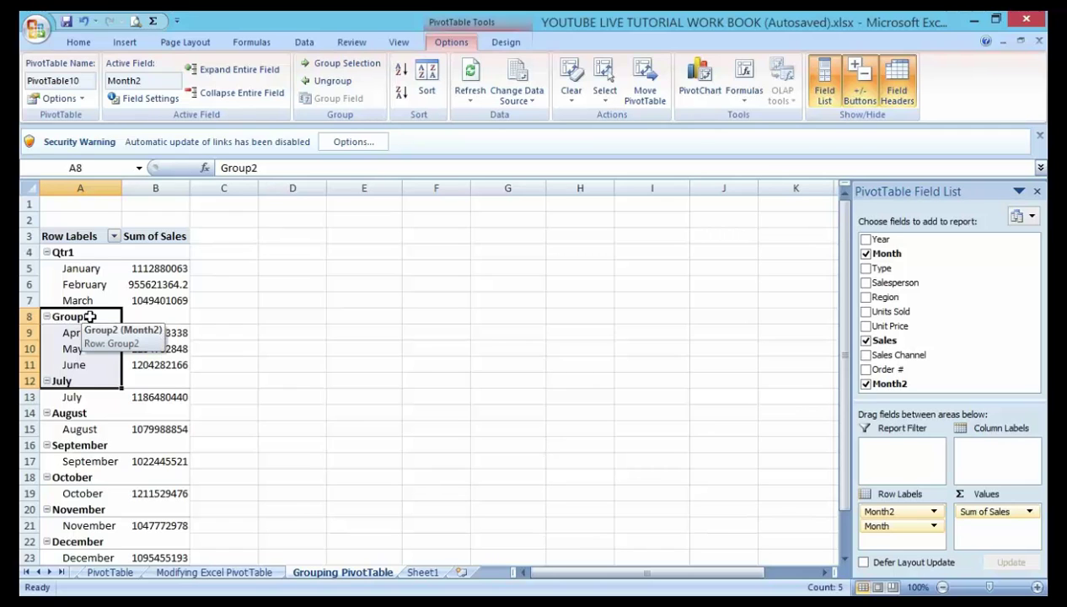
left_click(89, 316)
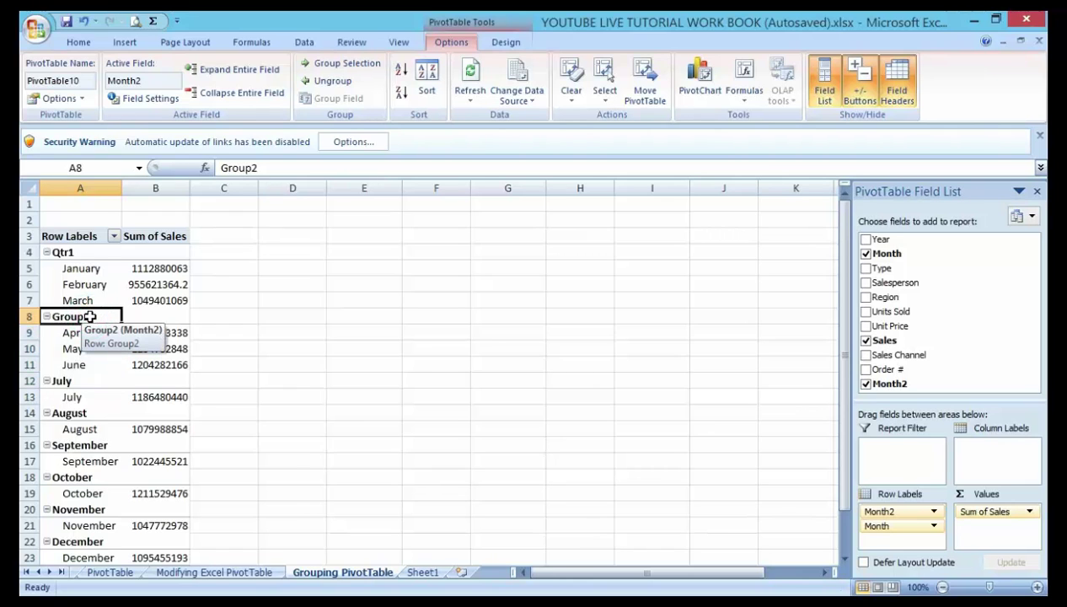
type("Q")
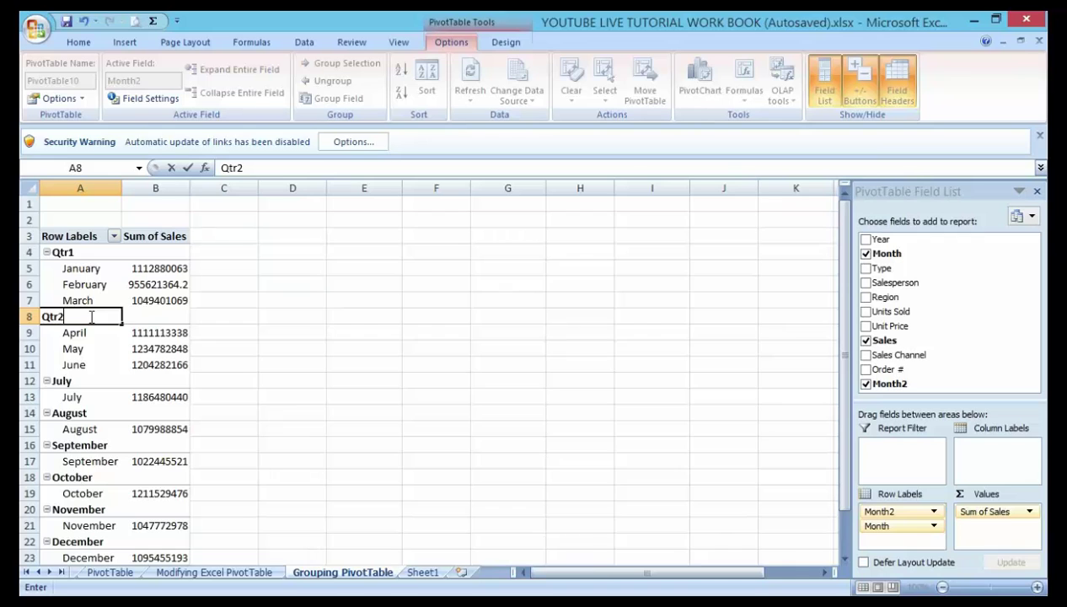
type("tr2")
left_click(318, 379)
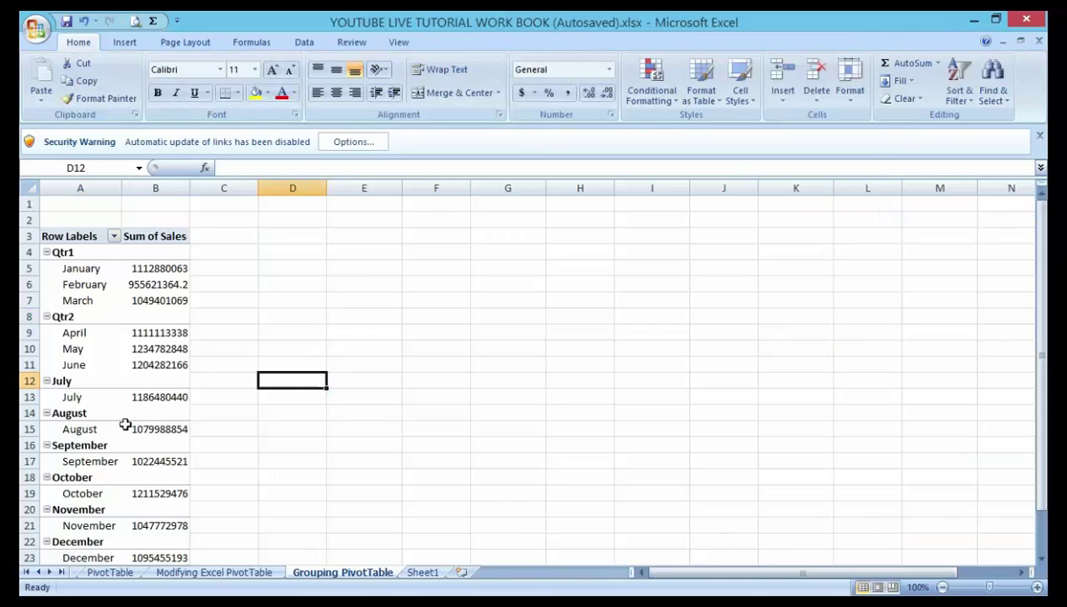
Group the July, August and September rows and rename Group3 to Qtr3
left_click(62, 381)
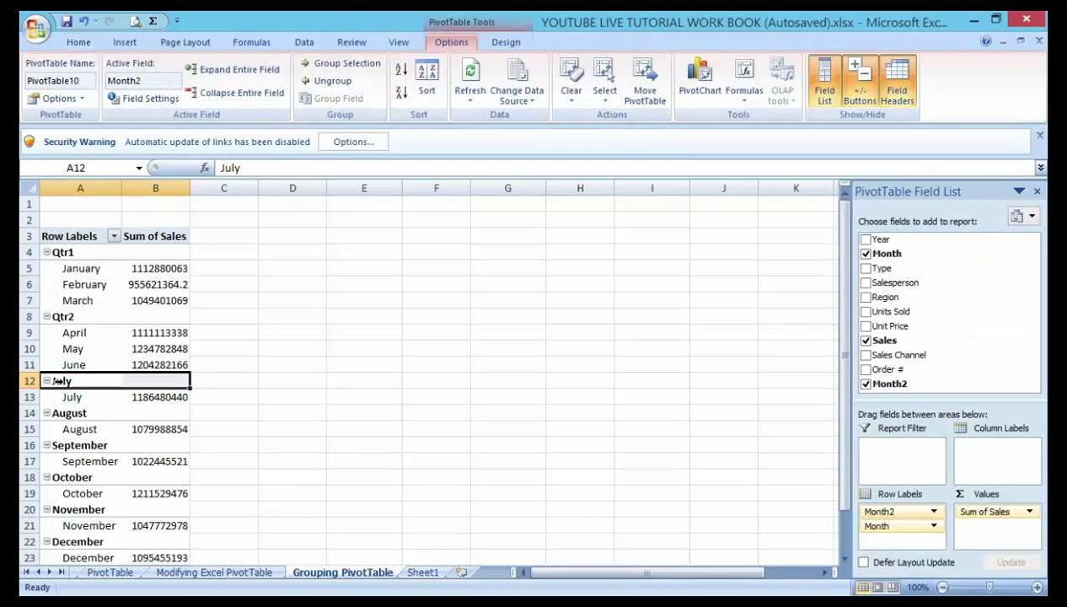
left_click_drag(61, 396, 64, 461)
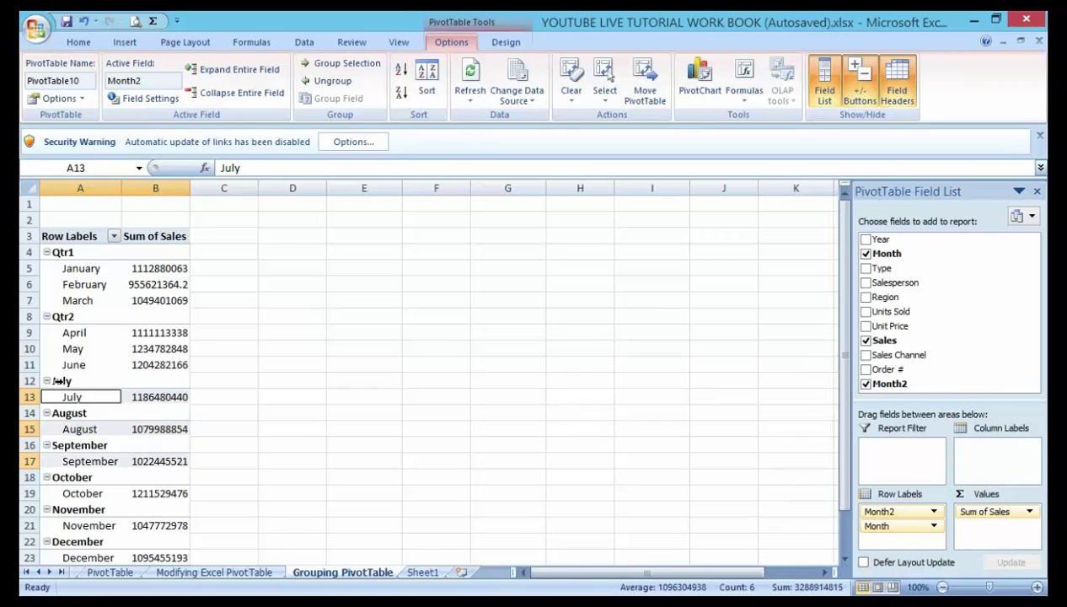
left_click(353, 67)
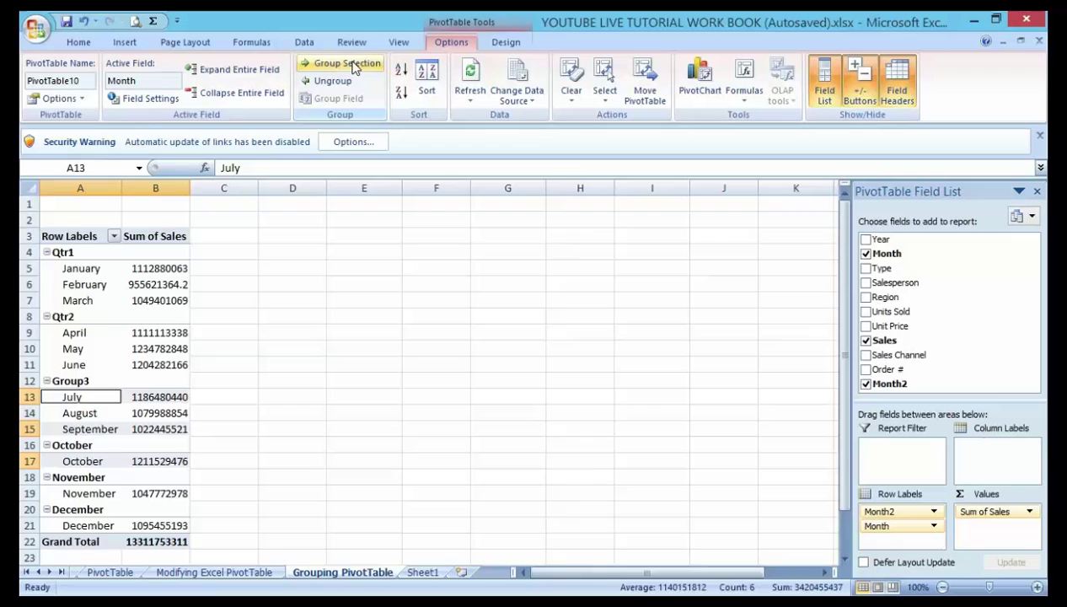
left_click(87, 382)
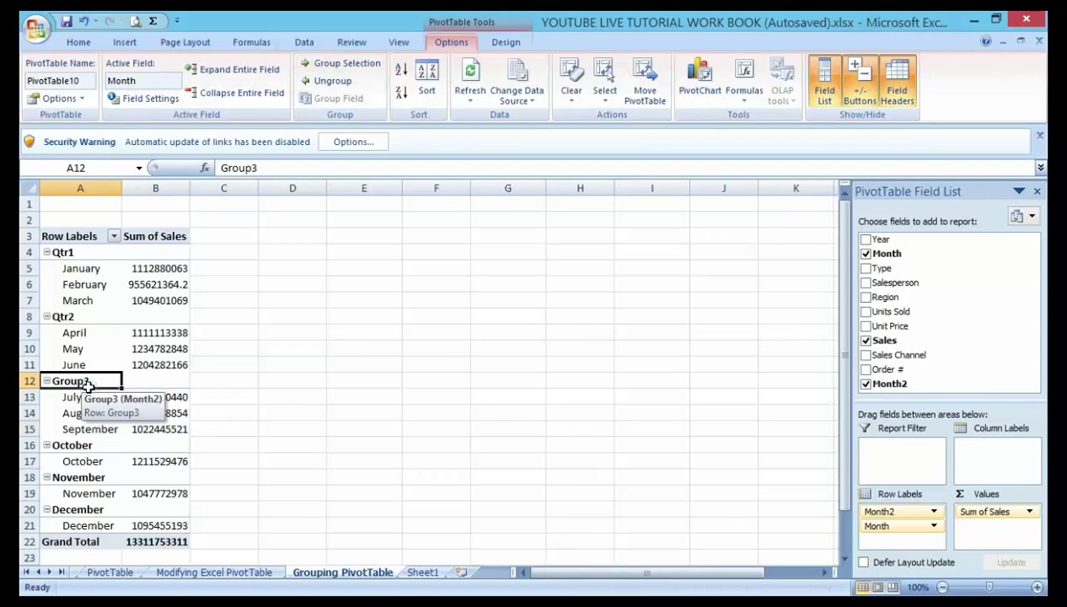
type("Qtr3")
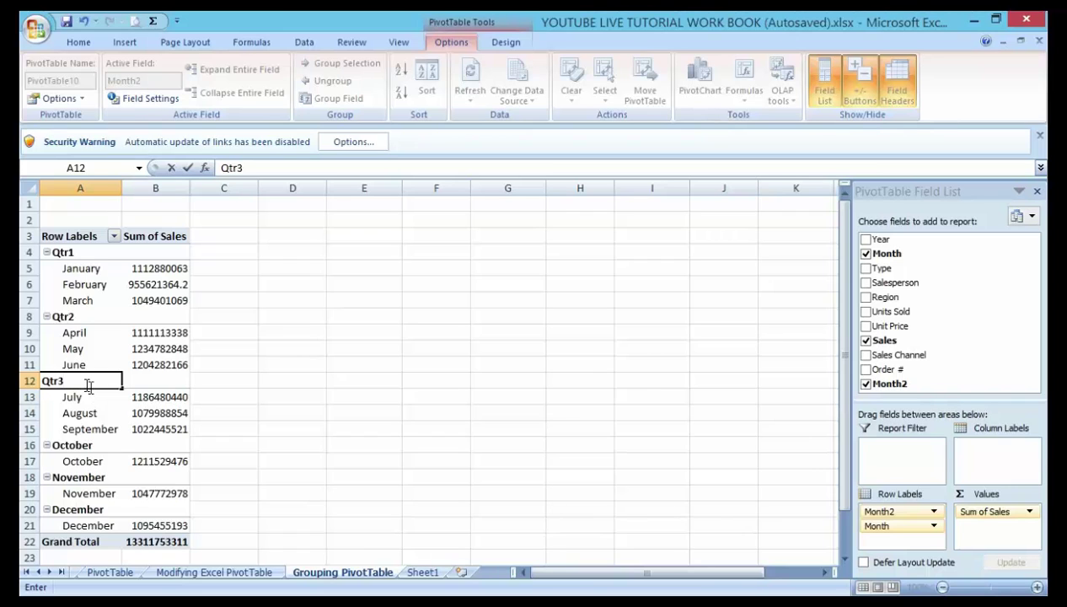
left_click(230, 425)
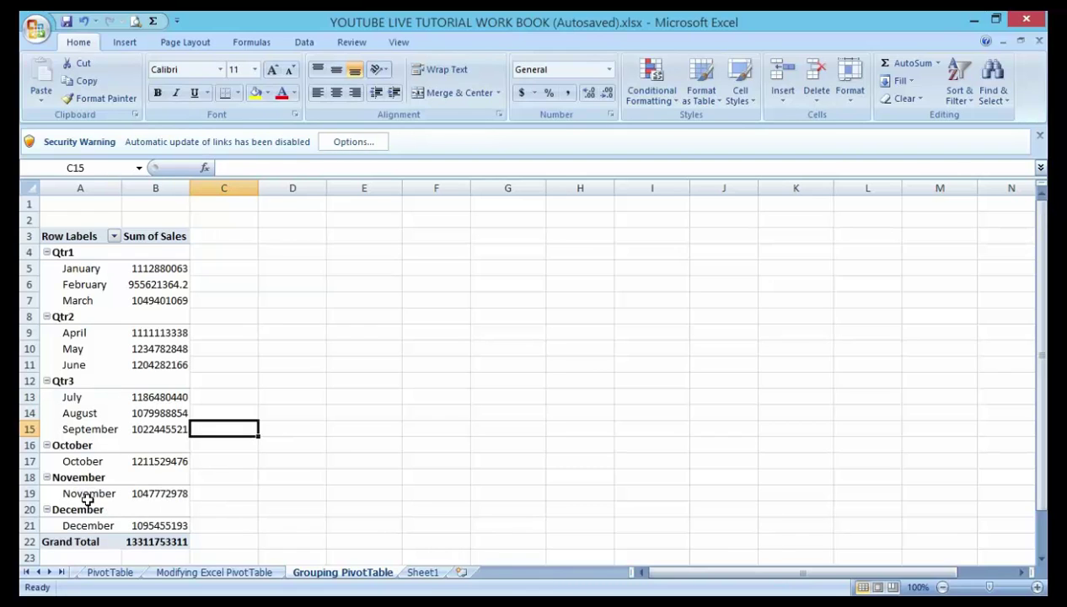
Group the October, November and December rows and rename Group4 to Qtr4
left_click(78, 449)
key("shift+Down")
key("shift+Down")
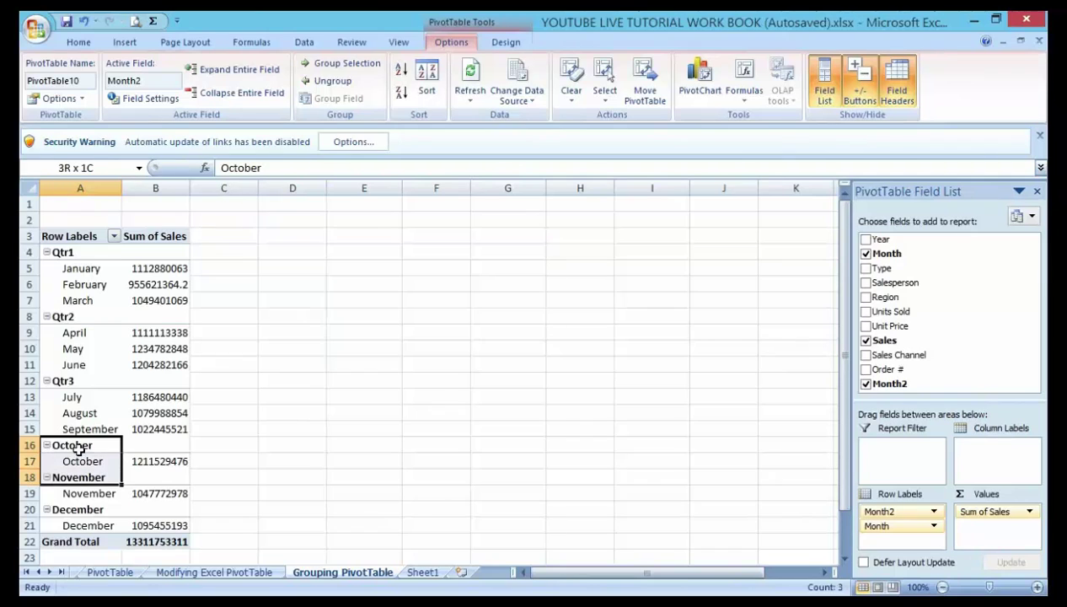
key("shift+Down")
key("shift+Down")
key("shift+Down")
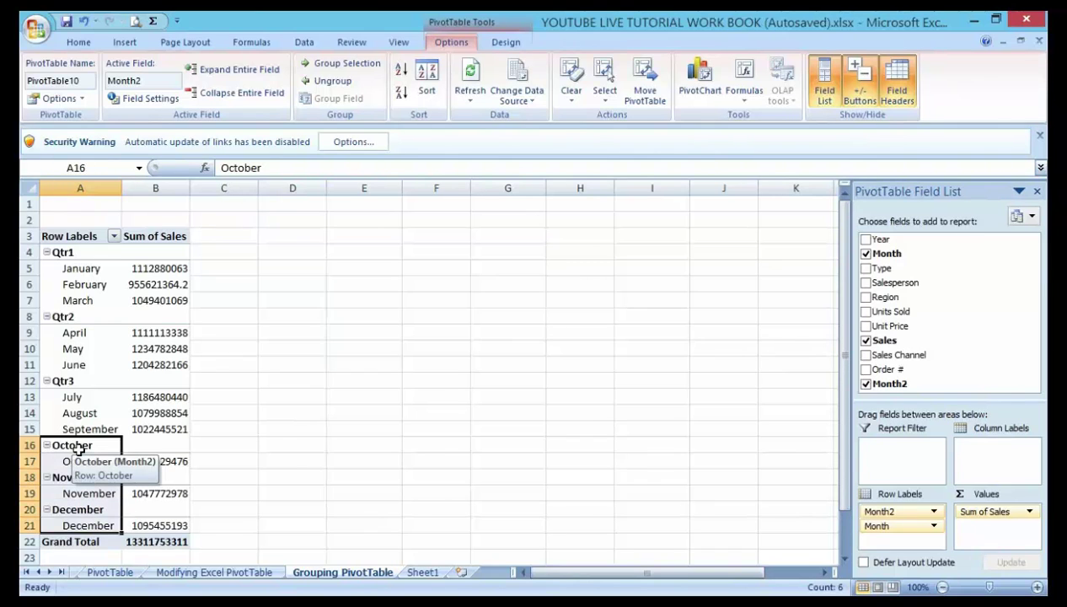
left_click(305, 64)
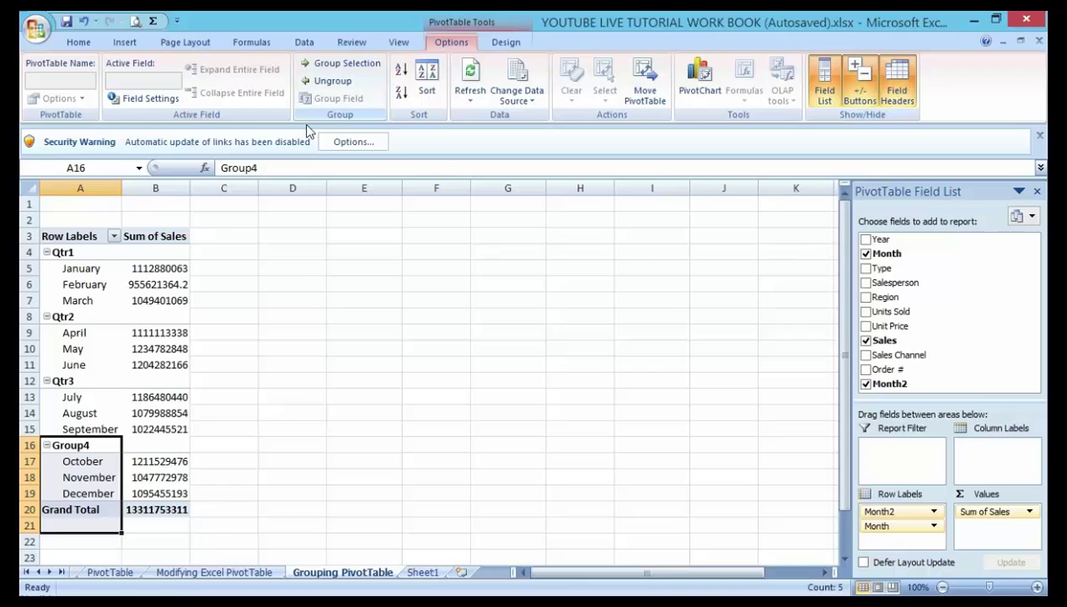
left_click(95, 447)
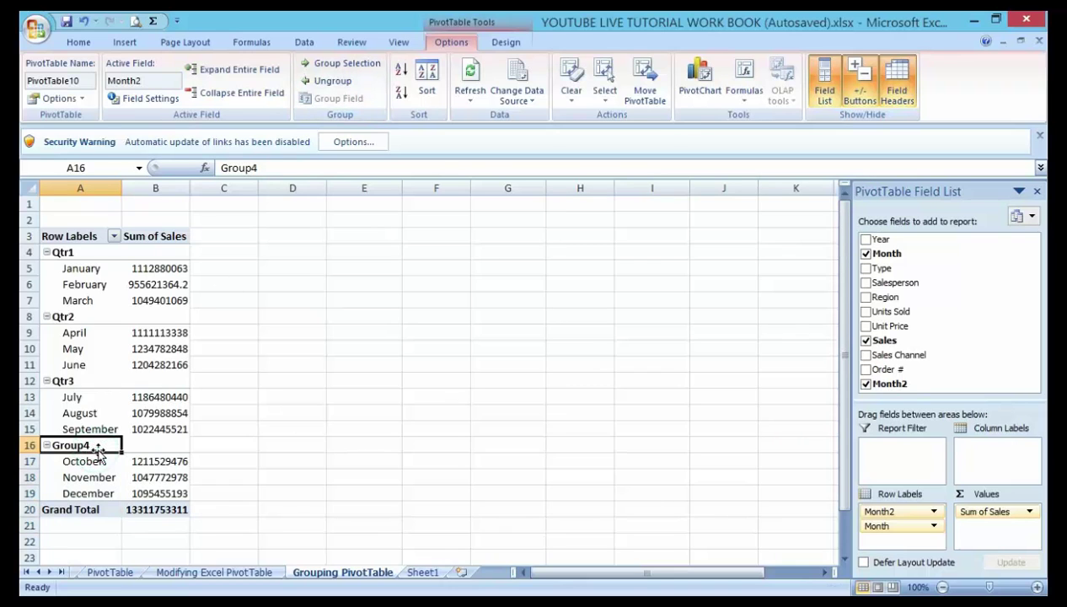
type("Q")
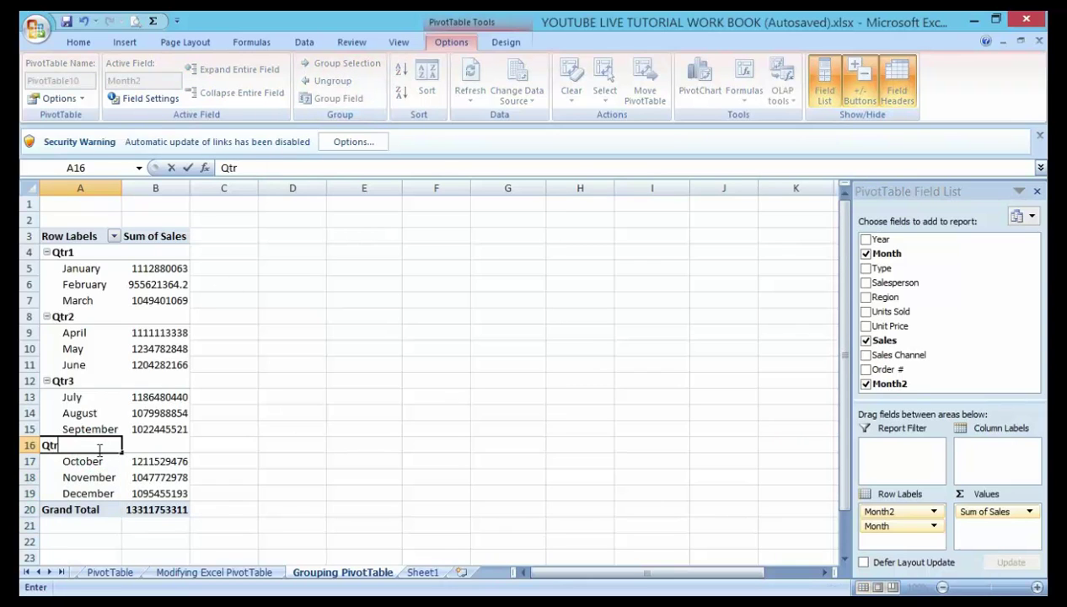
type("tr4")
left_click(276, 421)
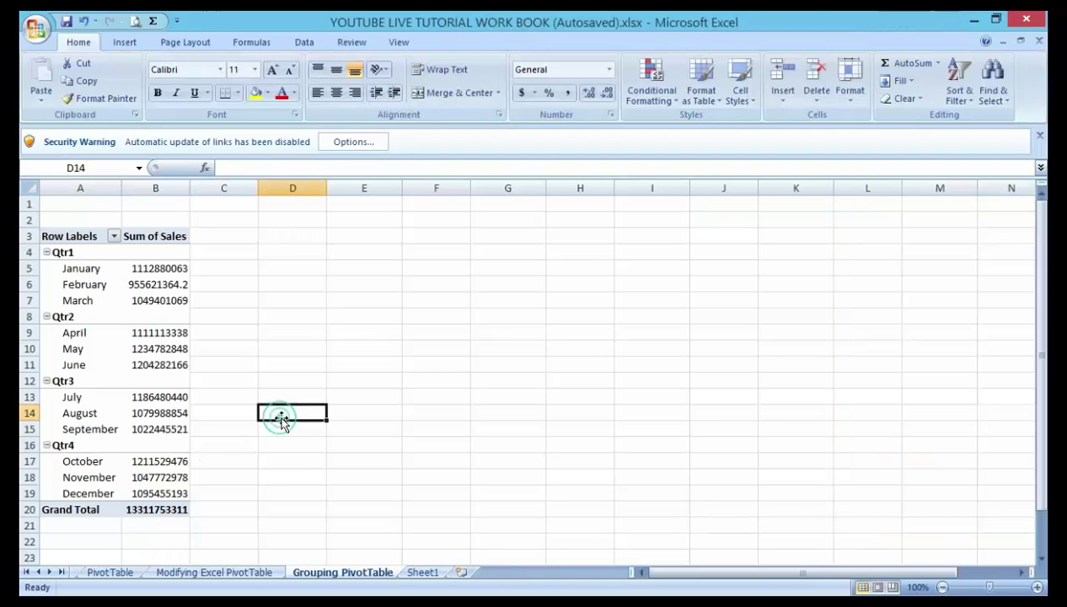
left_click(133, 364)
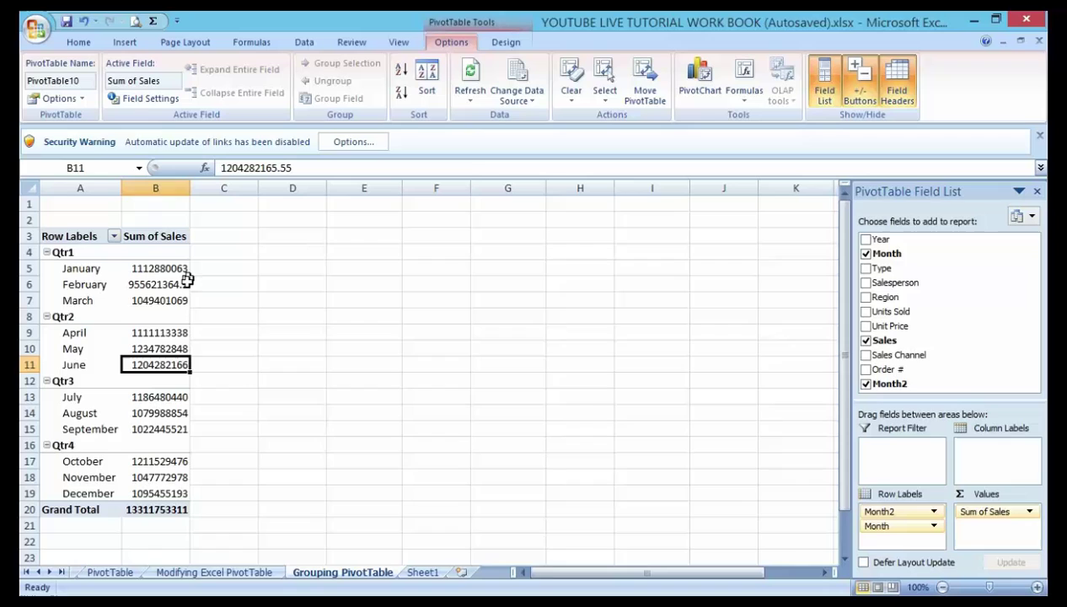